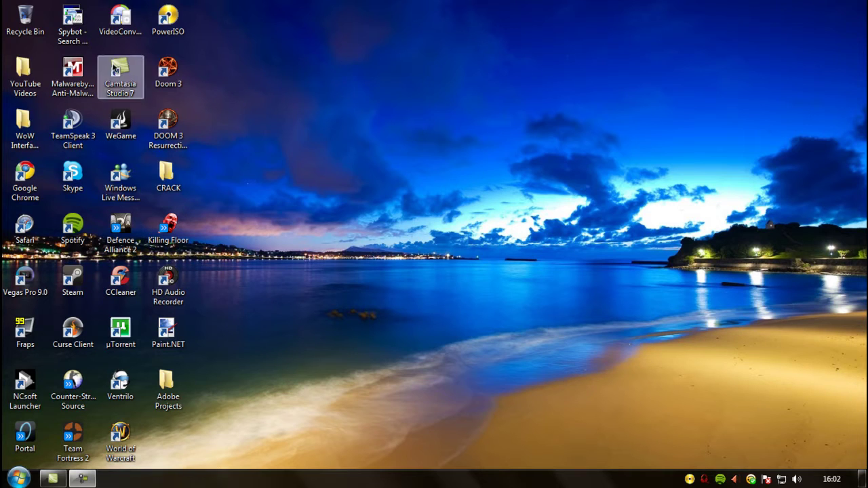
# - Search Google for 'curse' and go to curse.com's World of Warcraft addons page
pyautogui.doubleClick(28, 179)
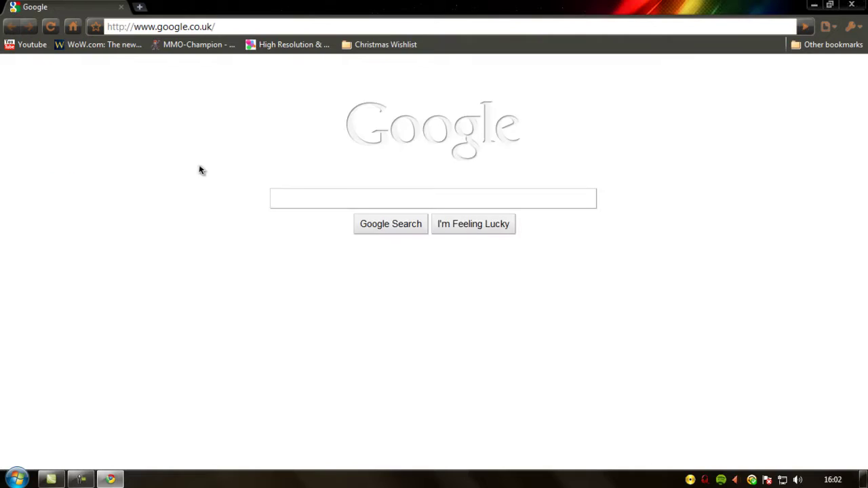
pyautogui.write('curse')
pyautogui.press('Return')
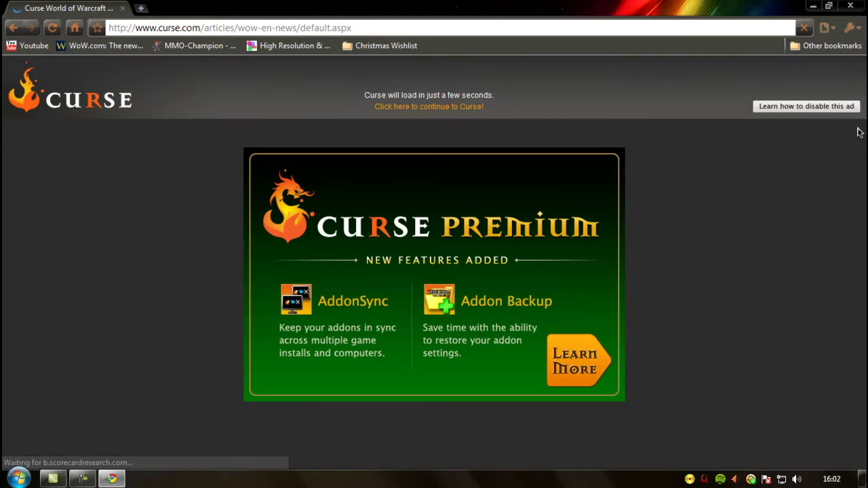
pyautogui.click(459, 109)
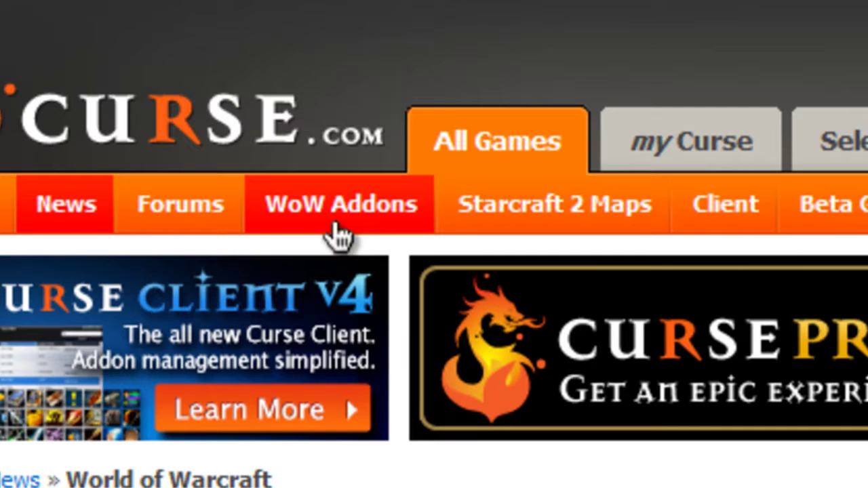
pyautogui.click(338, 231)
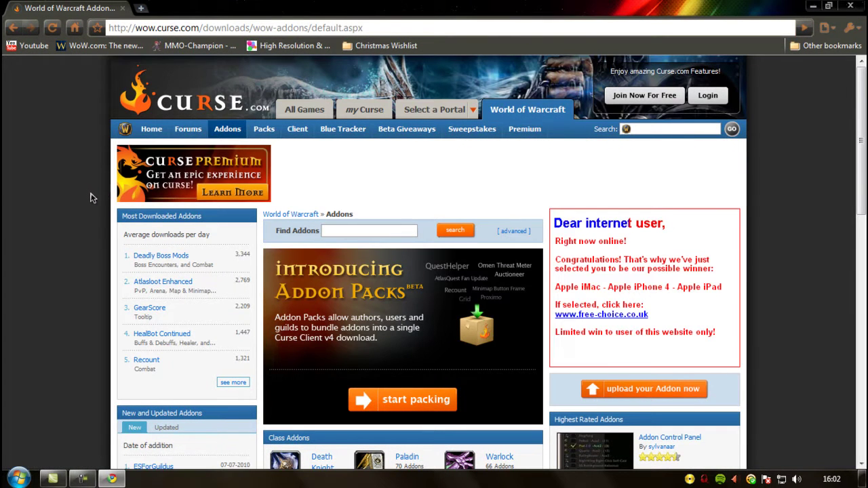
pyautogui.scroll(-2, 69, 323)
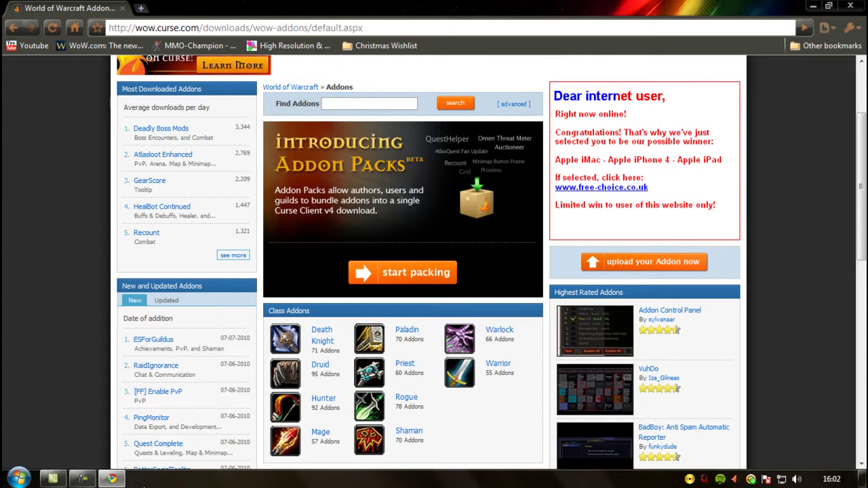
# - Minimize the browser to the desktop, then restore the addons page
pyautogui.click(112, 479)
pyautogui.click(19, 479)
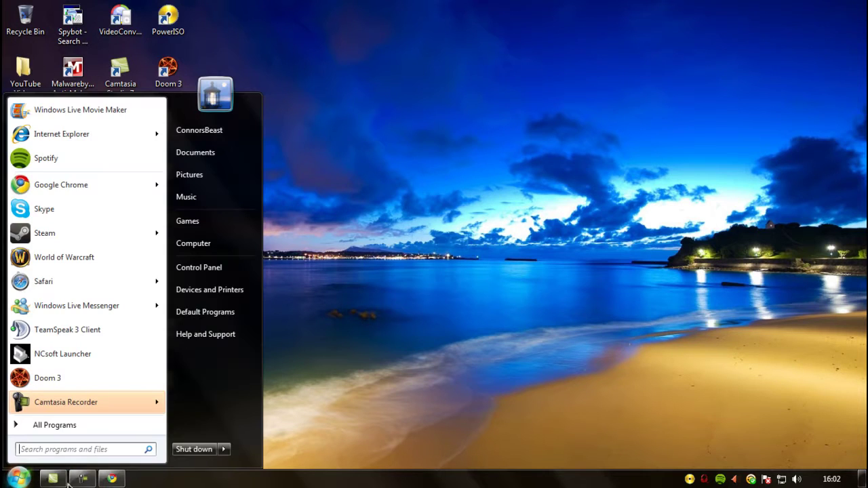
pyautogui.click(126, 479)
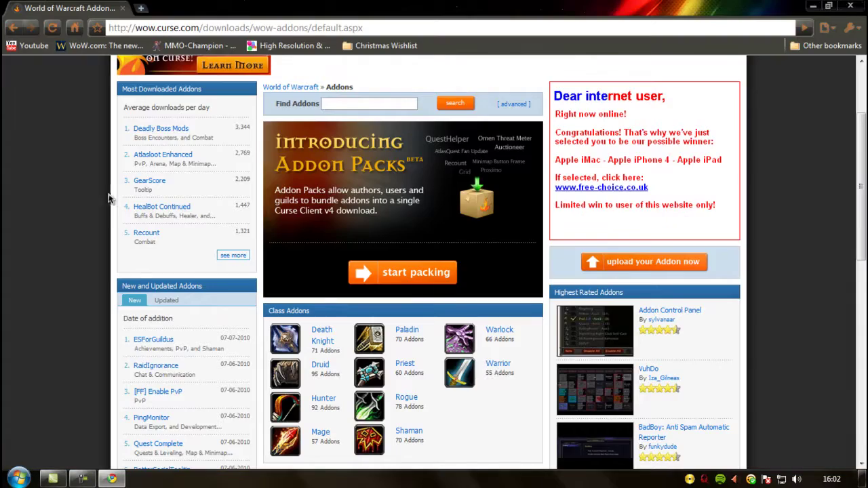
# - Find Deadly Boss Mods in the list and download its 4.50b-r4279 zip
pyautogui.scroll(-2, 24, 217)
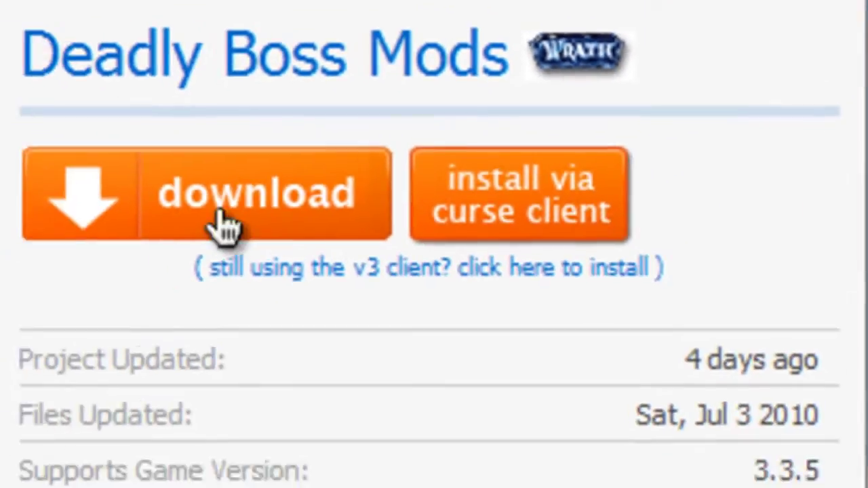
pyautogui.click(168, 324)
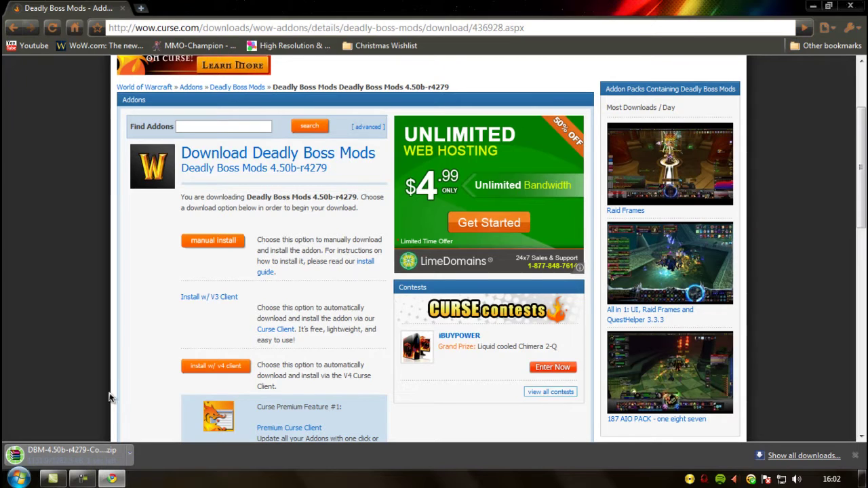
# - Open the DBM zip in WinRAR and select all 13 addon folders for extraction
pyautogui.click(93, 456)
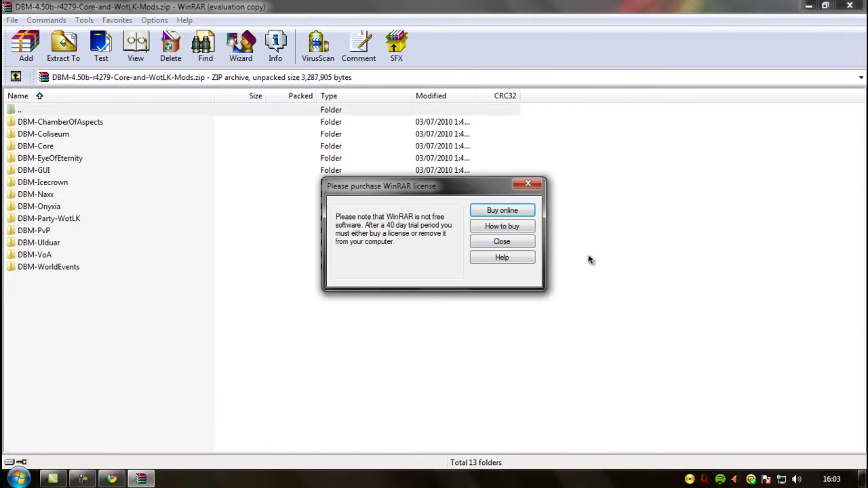
pyautogui.click(526, 244)
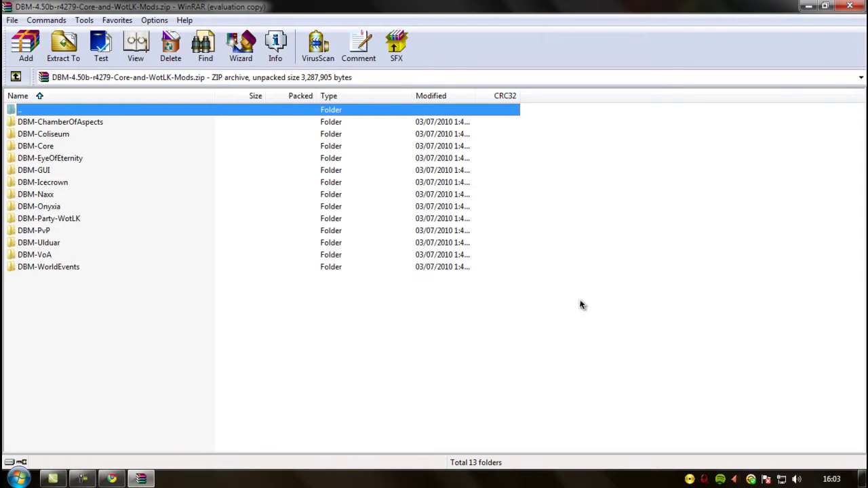
pyautogui.moveTo(569, 303); pyautogui.dragTo(43, 85)
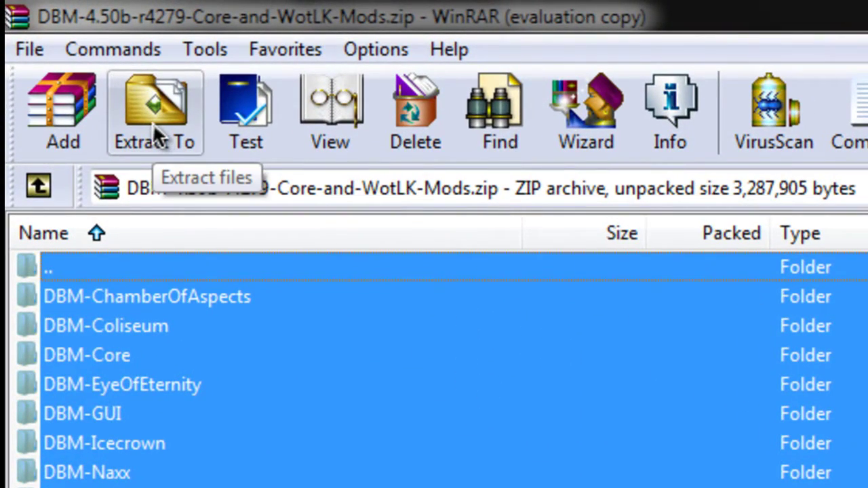
pyautogui.click(152, 122)
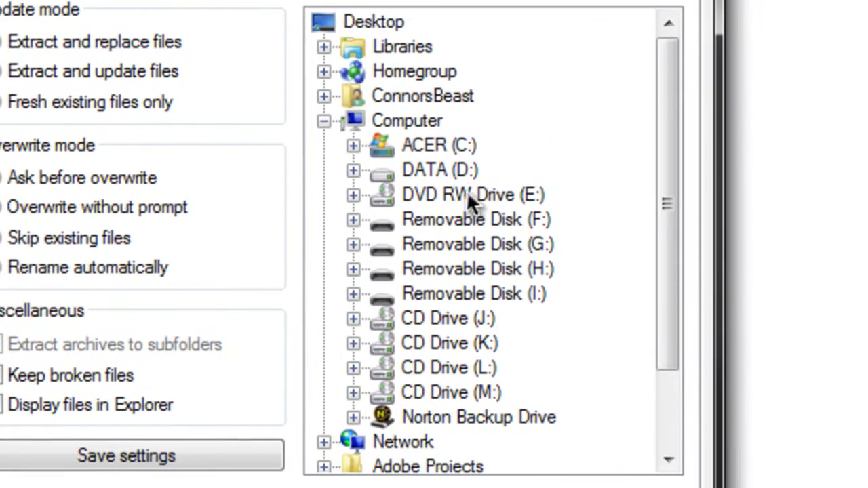
# - Extract them to C:\...\World of Warcraft\Interface\AddOns
pyautogui.doubleClick(440, 147)
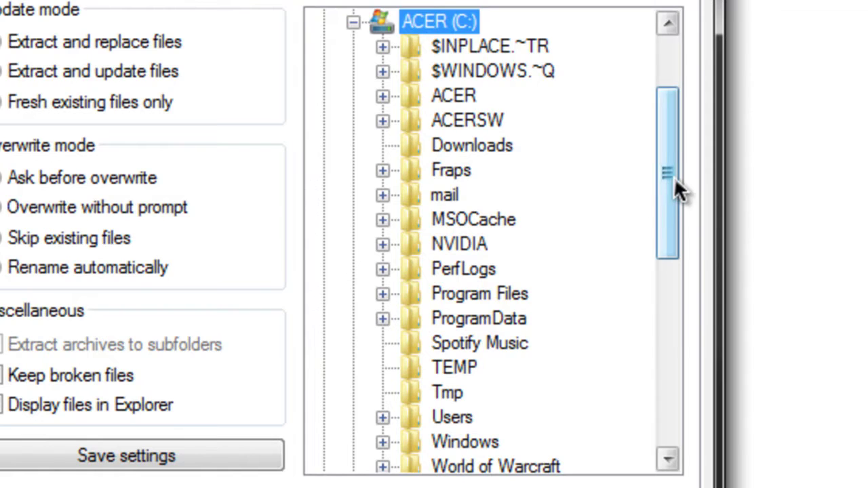
pyautogui.moveTo(674, 175); pyautogui.dragTo(676, 277)
pyautogui.doubleClick(499, 220)
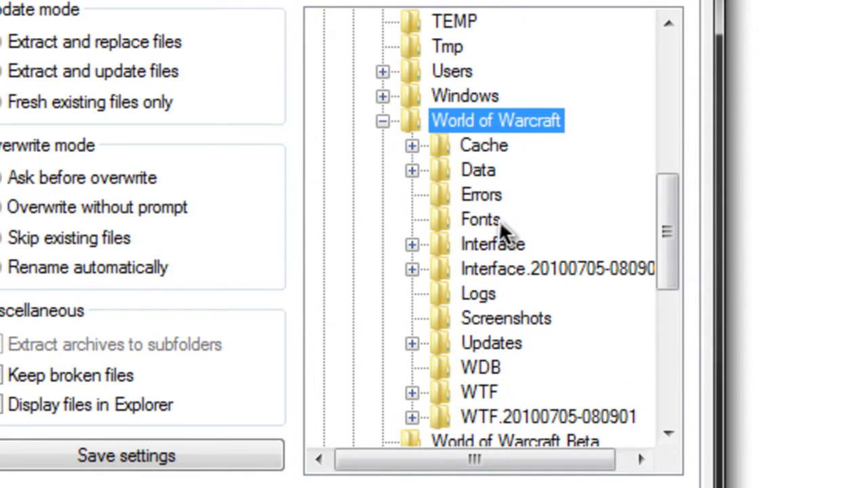
pyautogui.click(475, 248)
pyautogui.doubleClick(474, 247)
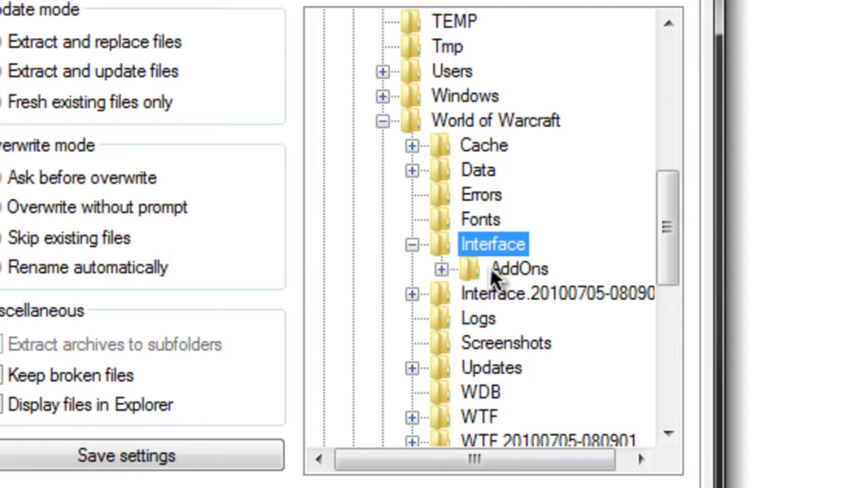
pyautogui.doubleClick(489, 267)
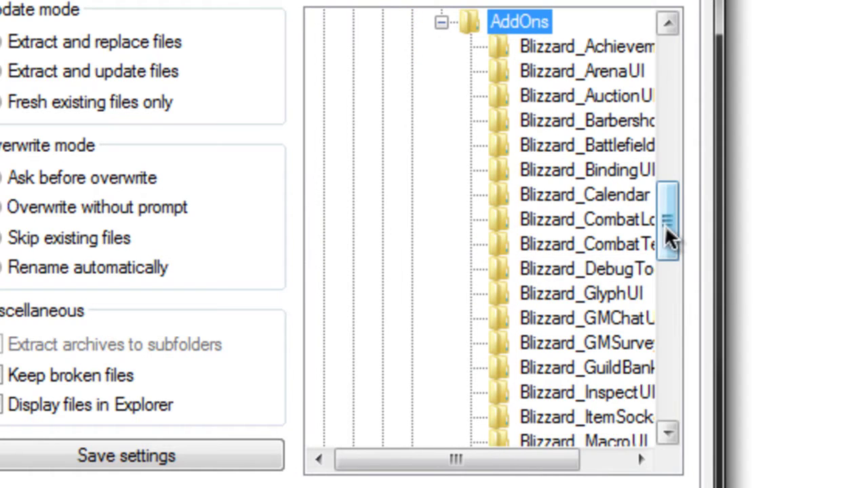
pyautogui.moveTo(661, 221)
pyautogui.mouseDown()
pyautogui.moveTo(667, 323)
pyautogui.moveTo(666, 217)
pyautogui.mouseUp()
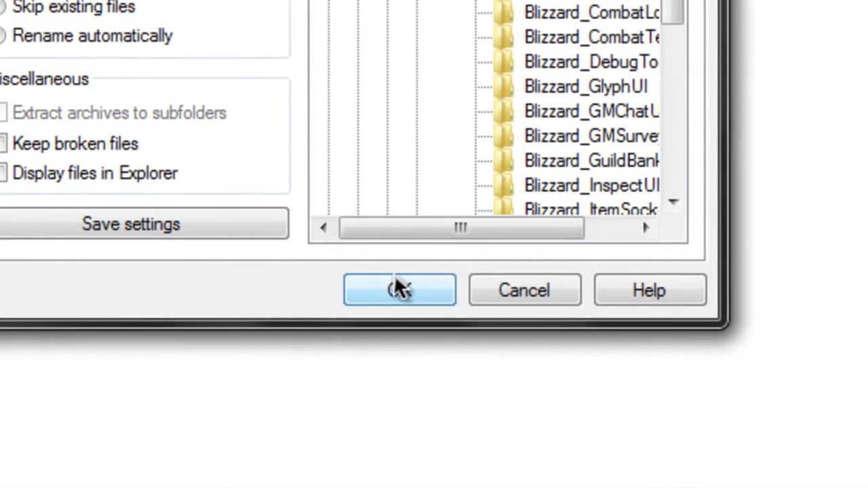
pyautogui.click(380, 299)
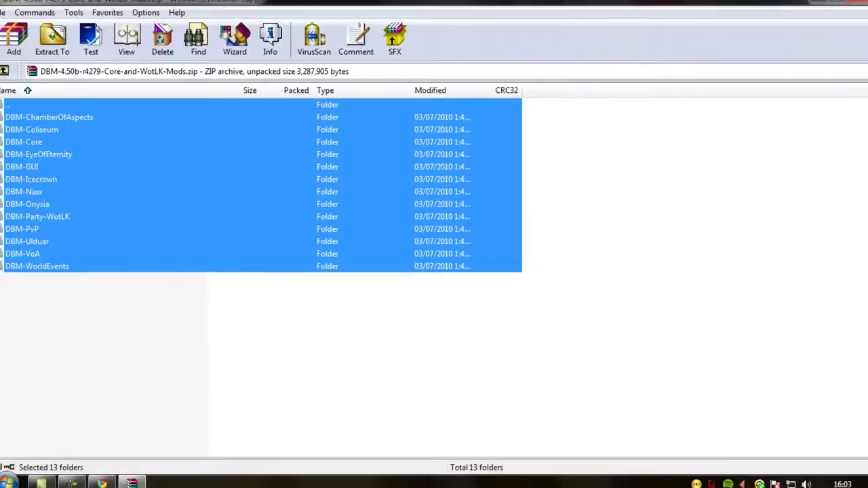
# - Close WinRAR and Chrome's downloads bar, then minimize Chrome
pyautogui.hotkey('alt', 'F4')
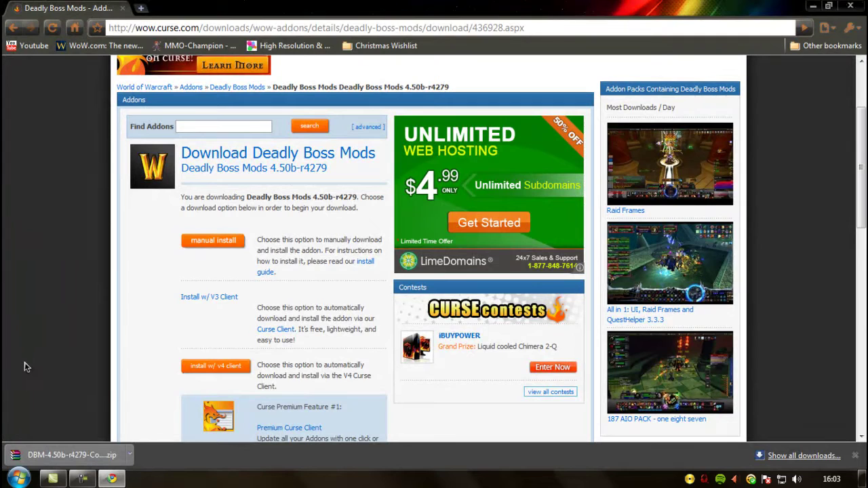
pyautogui.click(856, 457)
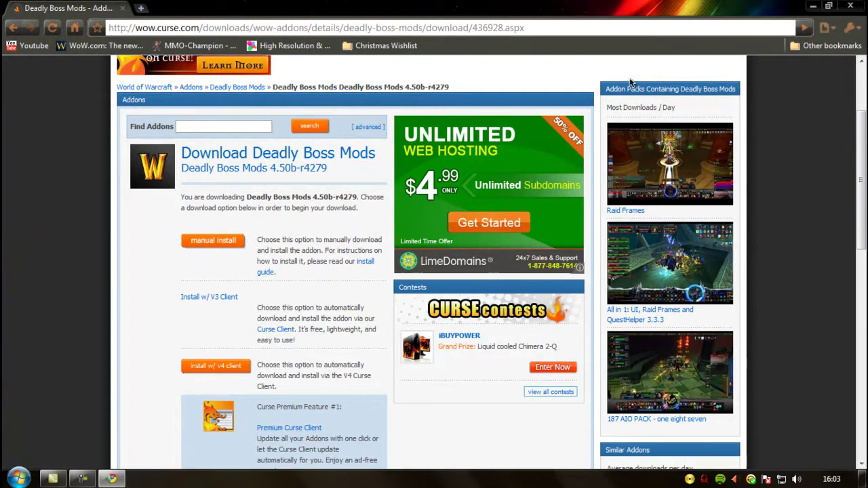
pyautogui.click(814, 6)
# - Expand the Curse folder under Start > All Programs
pyautogui.click(18, 479)
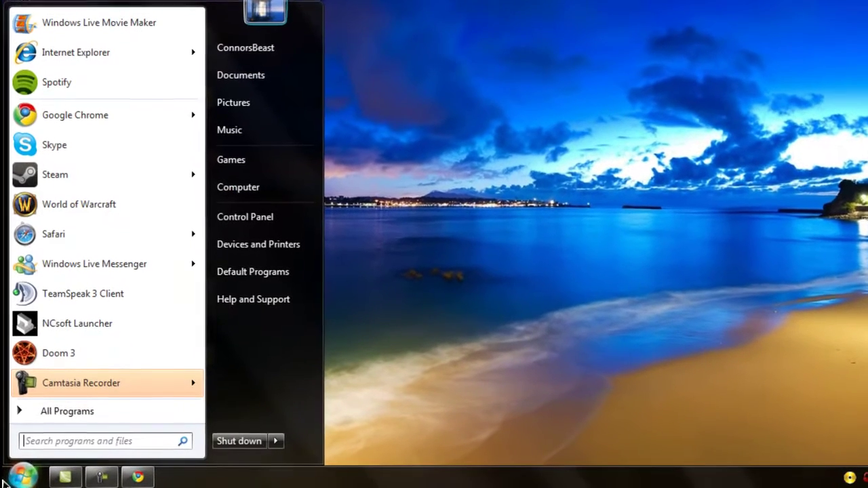
pyautogui.click(74, 415)
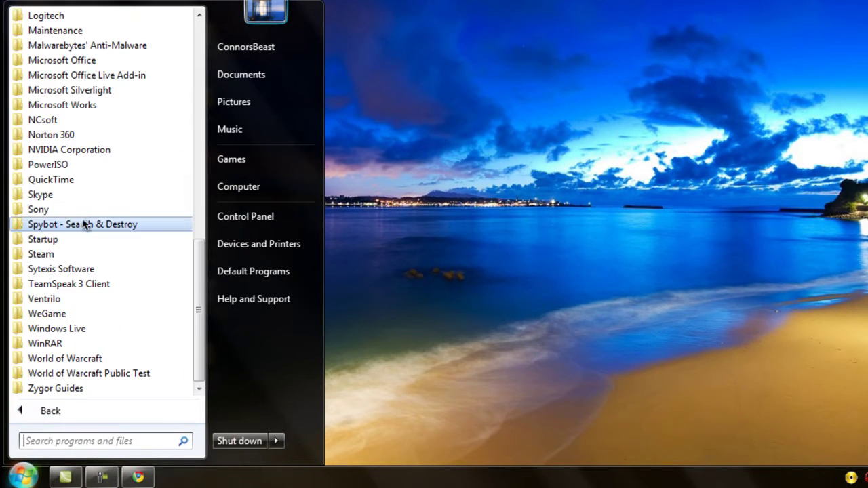
pyautogui.scroll(3, 68, 148)
pyautogui.scroll(3, 69, 148)
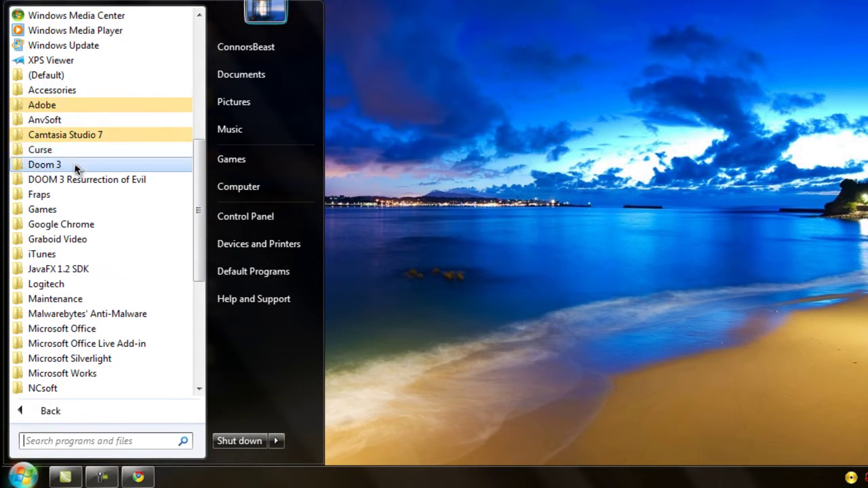
pyautogui.click(68, 150)
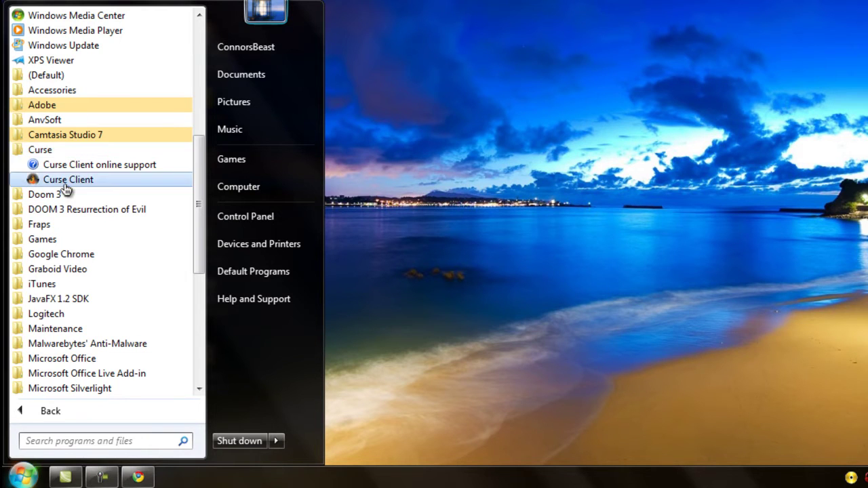
# - Launch Curse Client and let it list Deadly Boss Mods 4.50b as Up to Date
pyautogui.click(68, 178)
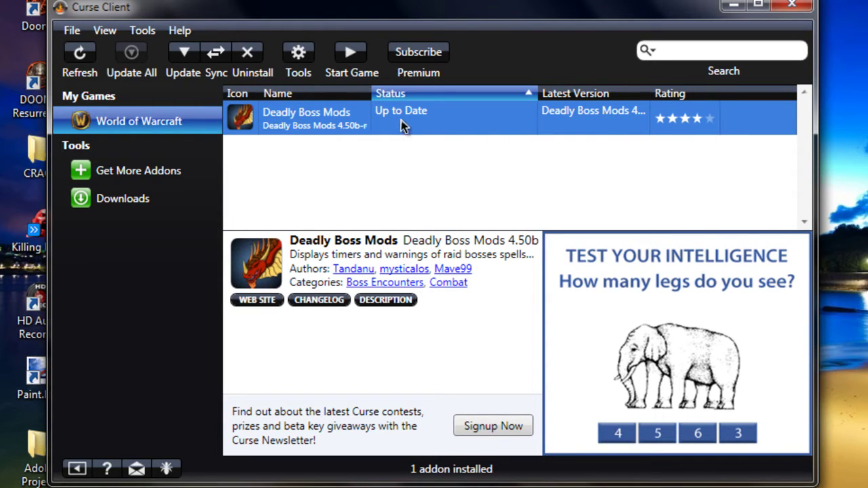
# - Uninstall Deadly Boss Mods, then open Get More Addons to find it again
pyautogui.rightClick(324, 120)
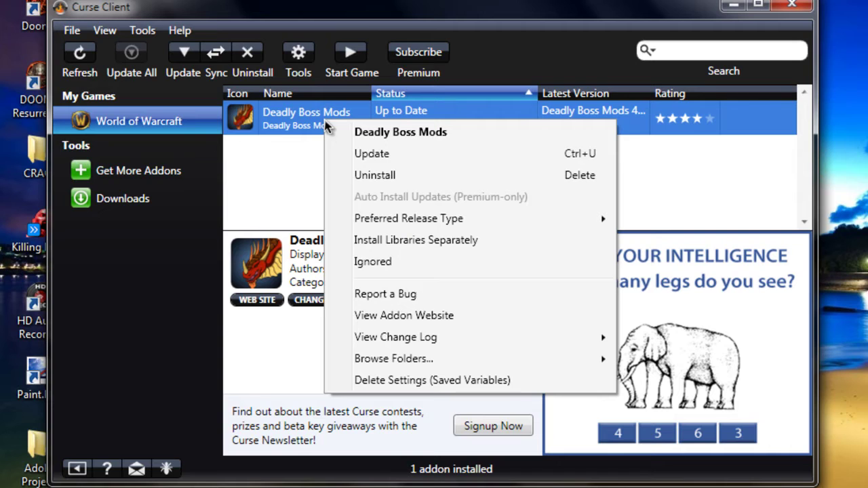
pyautogui.click(403, 176)
pyautogui.click(537, 307)
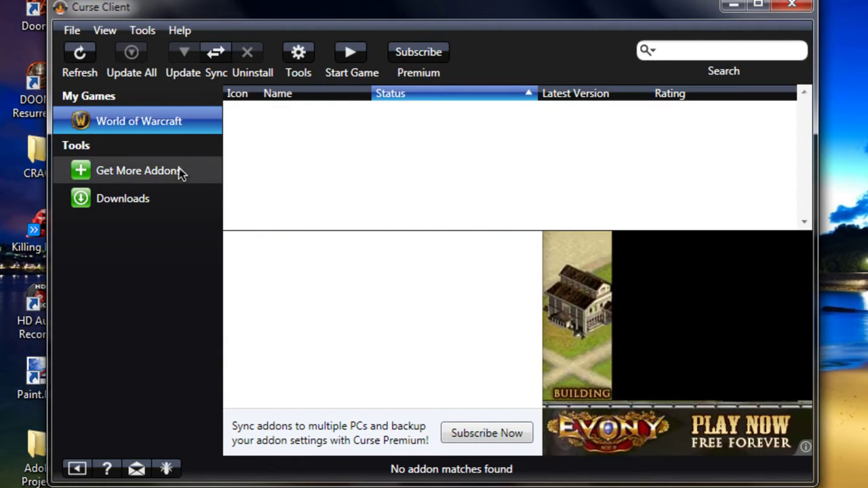
pyautogui.click(181, 172)
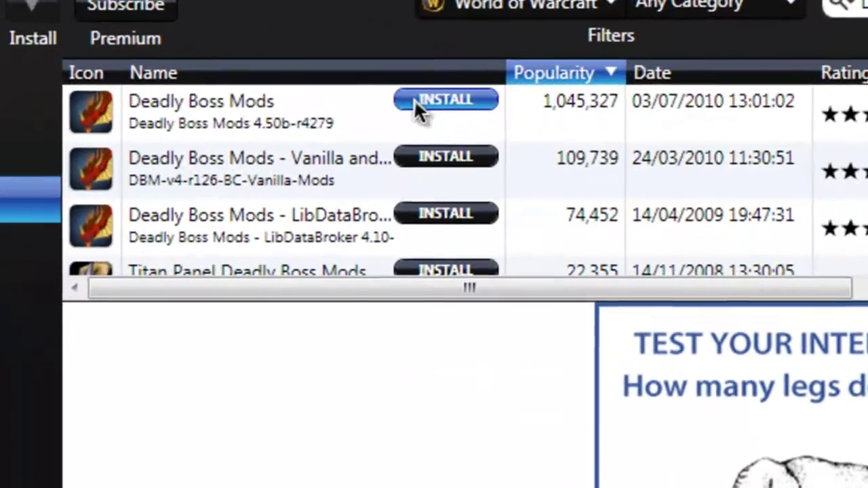
# - Install Deadly Boss Mods 4.50b-r4279 and confirm it shows as Recently Updated under World of Warcraft
pyautogui.click(447, 144)
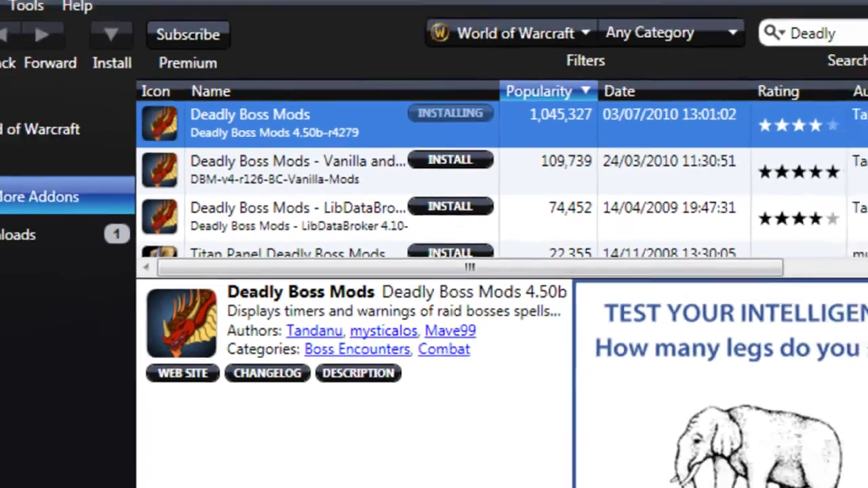
pyautogui.click(215, 207)
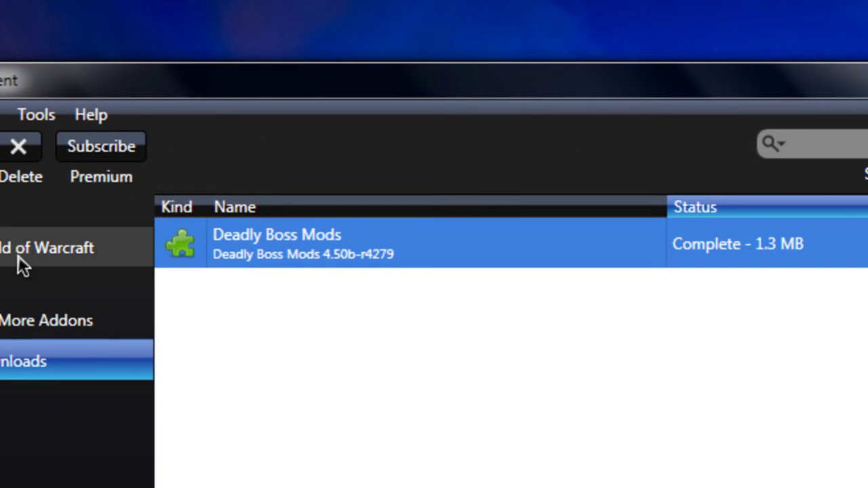
pyautogui.click(18, 256)
pyautogui.click(450, 262)
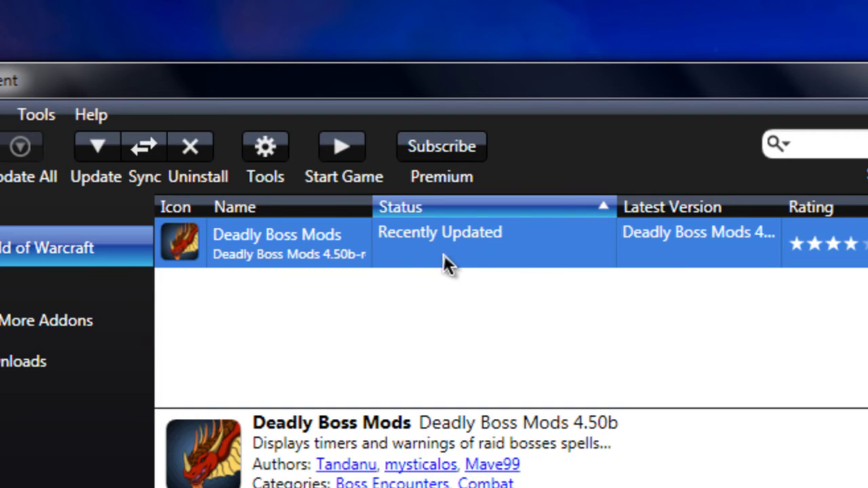